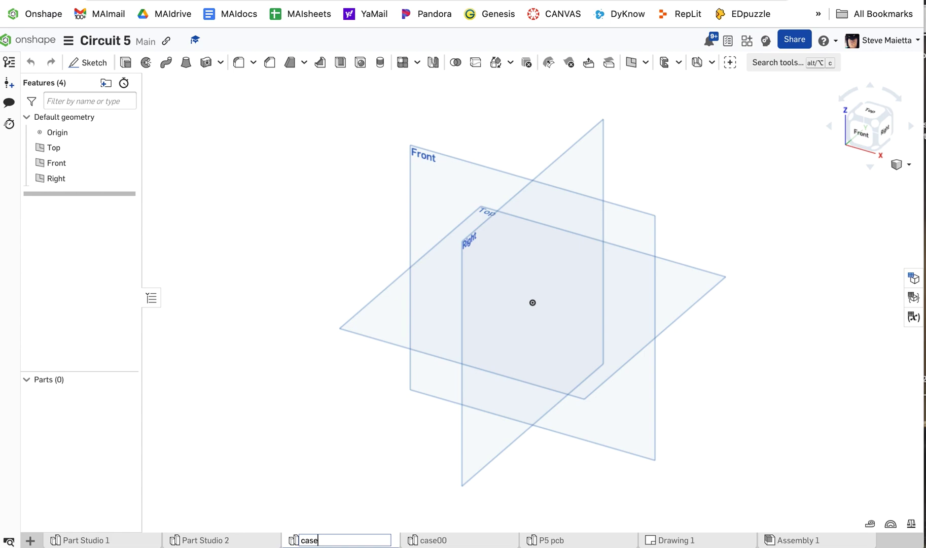
# - Name the part studio case01 and start a sketch on the Top plane, viewed face-on
pyautogui.press('Return')
pyautogui.click(388, 300)
pyautogui.hotkey('shift', 's')
pyautogui.press('n')
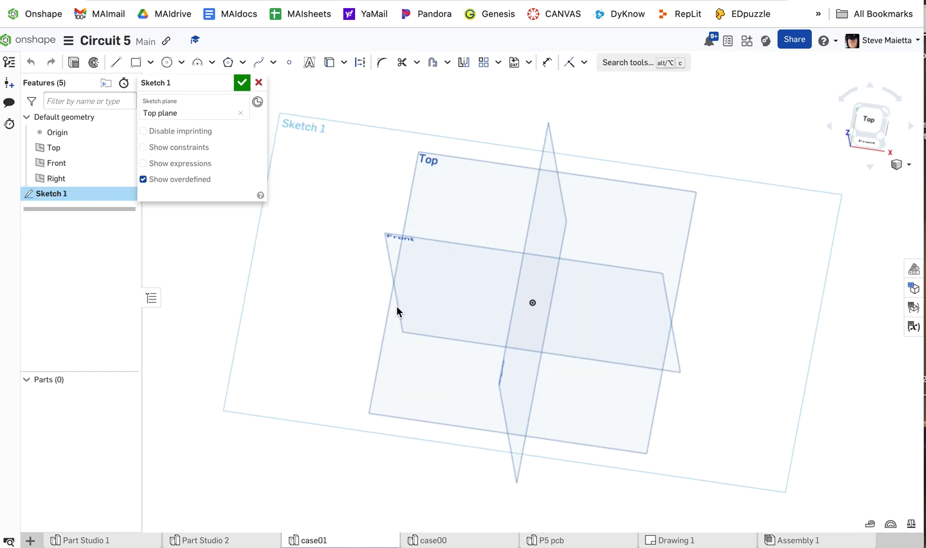
# - Sketch a center-point rectangle on the origin, 51 mm wide and 32 mm high
pyautogui.press('g')
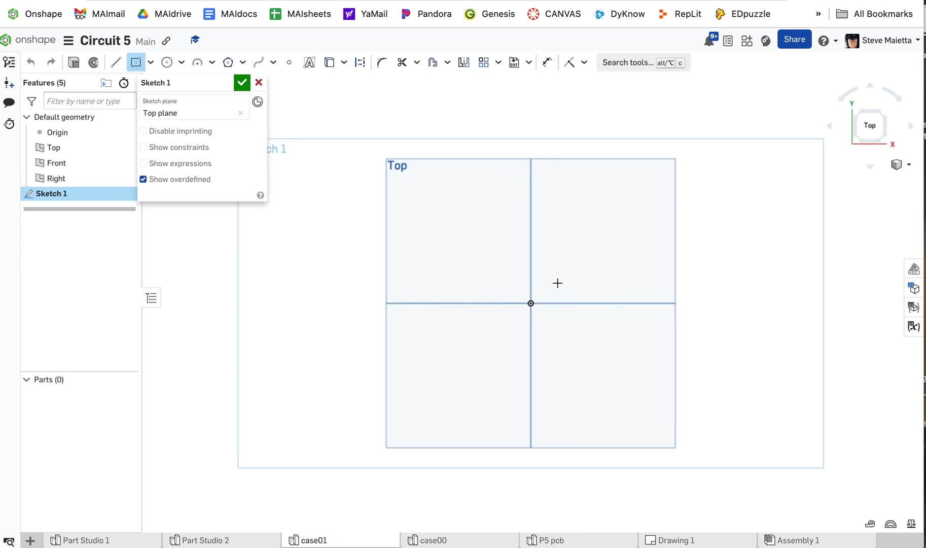
pyautogui.click(530, 303)
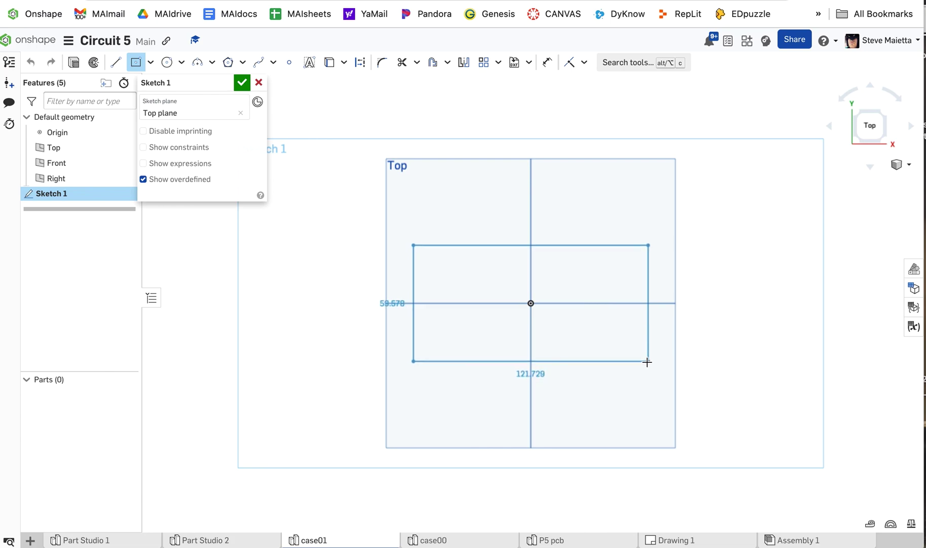
pyautogui.click(644, 364)
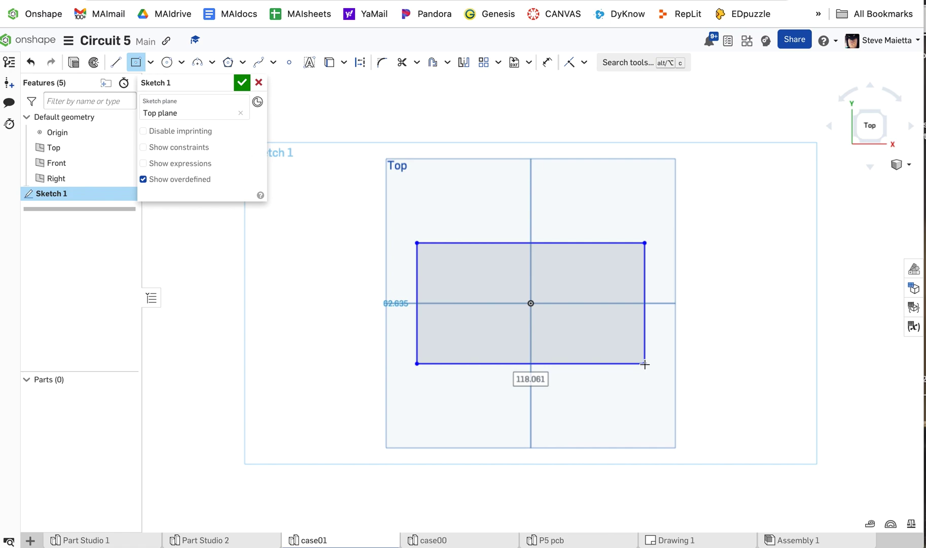
pyautogui.write('51')
pyautogui.press('Tab')
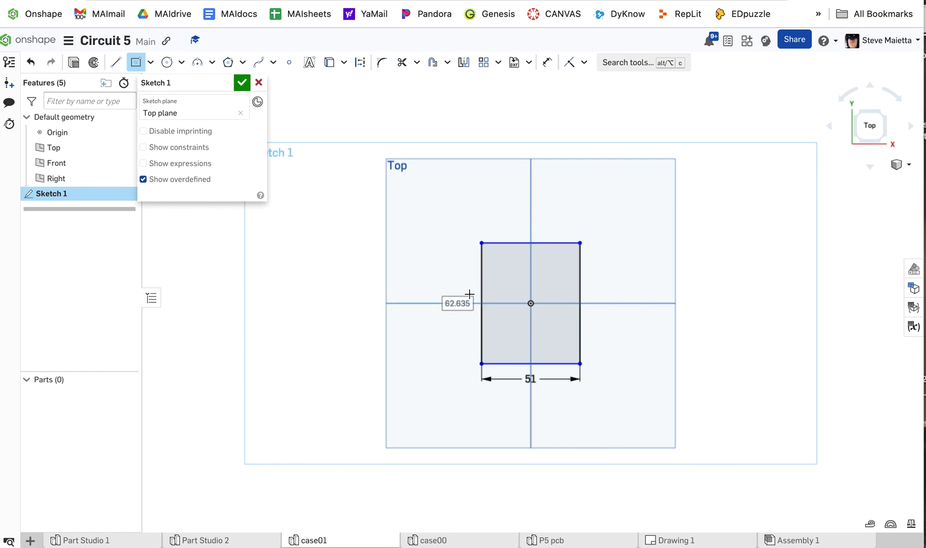
pyautogui.write('3')
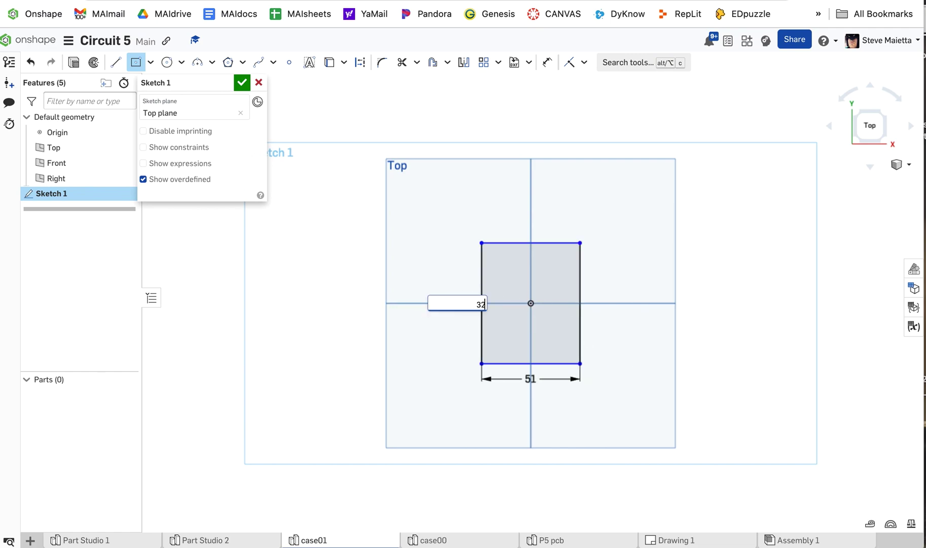
pyautogui.write('2')
pyautogui.press('Return')
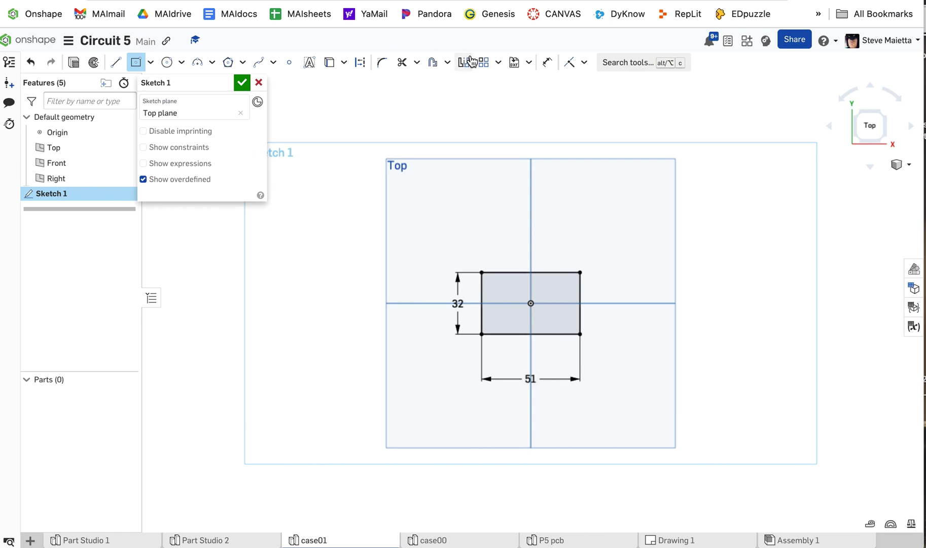
pyautogui.click(432, 62)
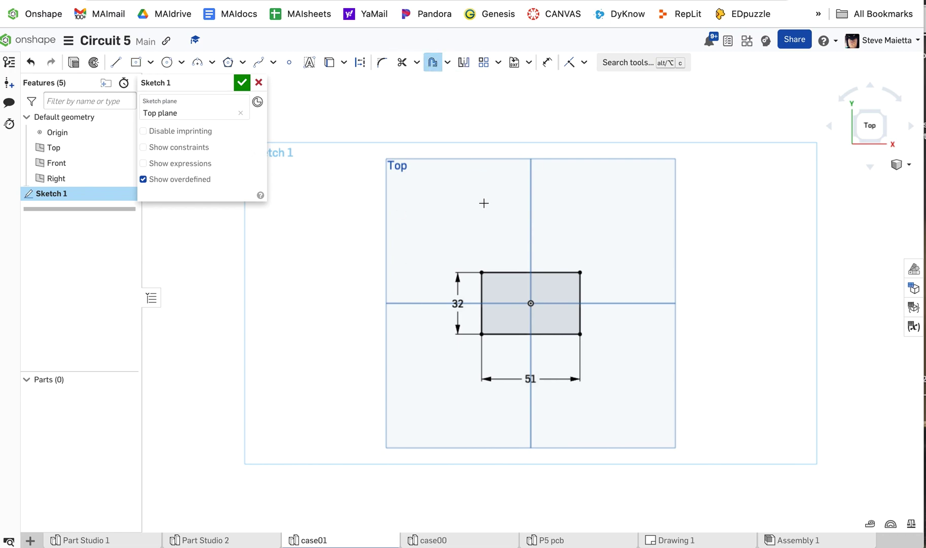
pyautogui.click(499, 273)
pyautogui.click(481, 304)
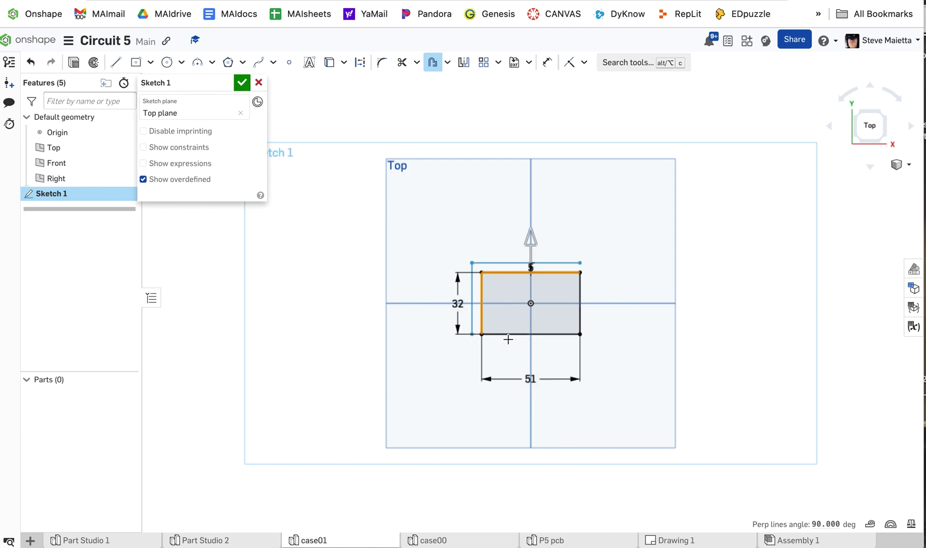
pyautogui.click(508, 334)
pyautogui.click(580, 321)
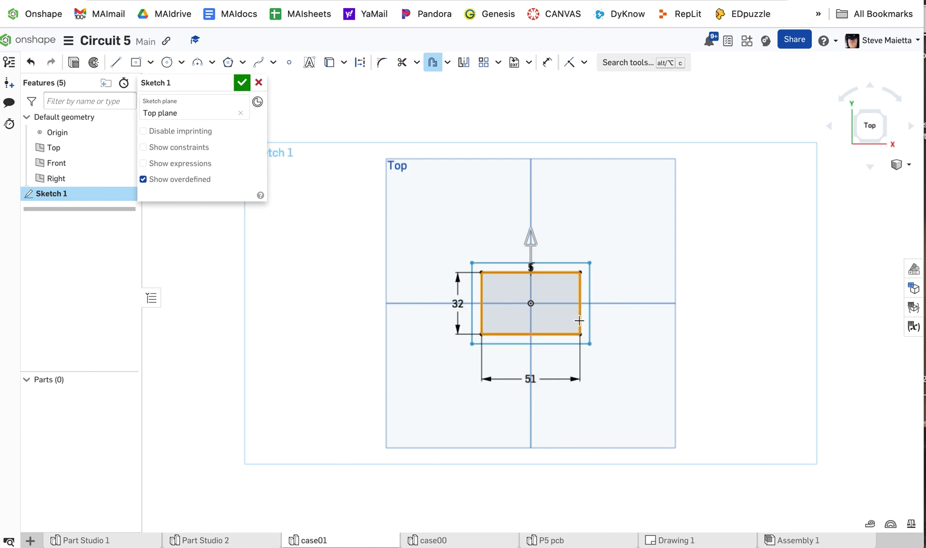
pyautogui.scroll(-1, 525, 224)
pyautogui.scroll(5, 525, 226)
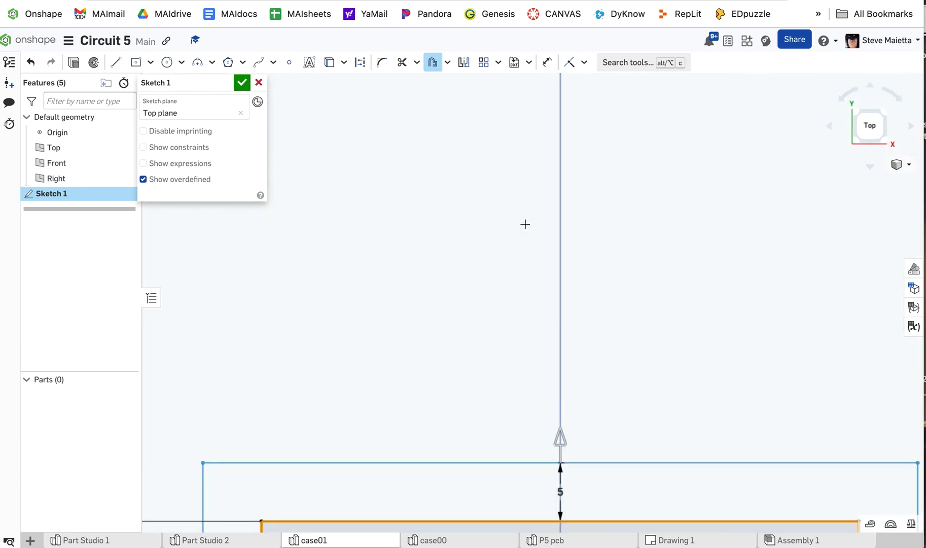
pyautogui.scroll(-1, 525, 227)
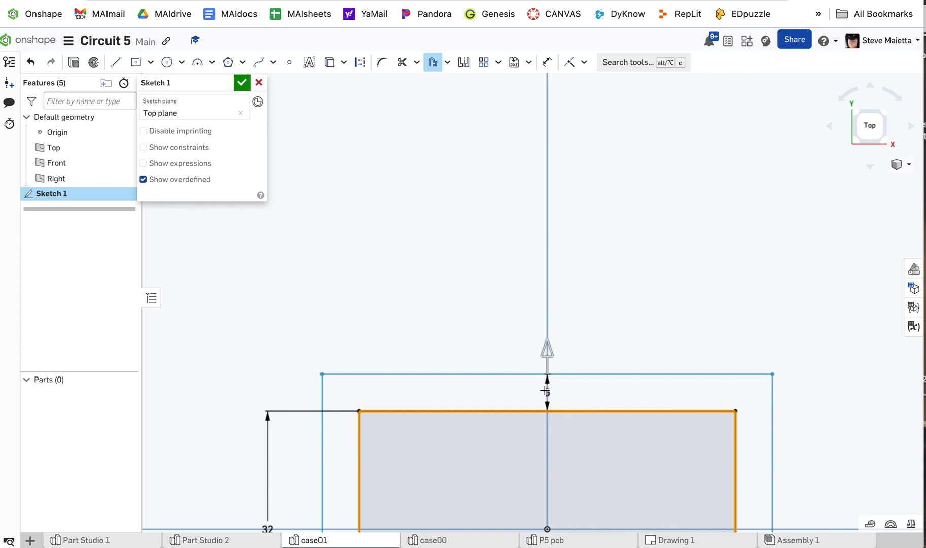
pyautogui.press('Escape')
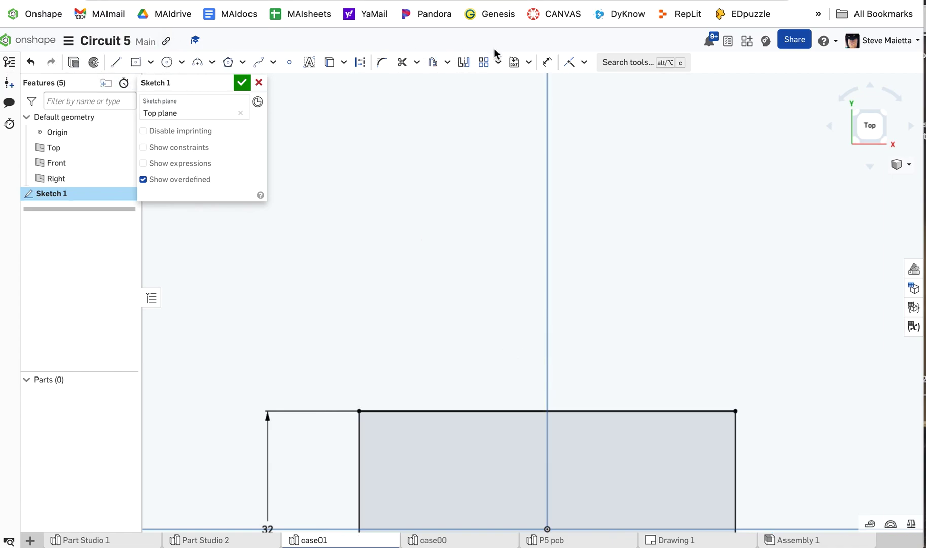
pyautogui.click(468, 67)
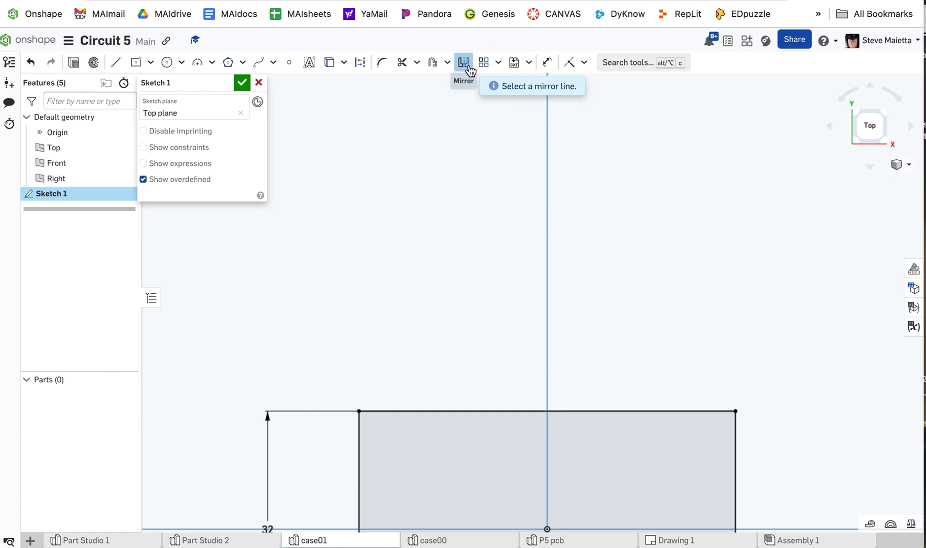
# - Offset all four edges of the rectangle outward by 3 mm
pyautogui.click(432, 62)
pyautogui.scroll(-4, 438, 153)
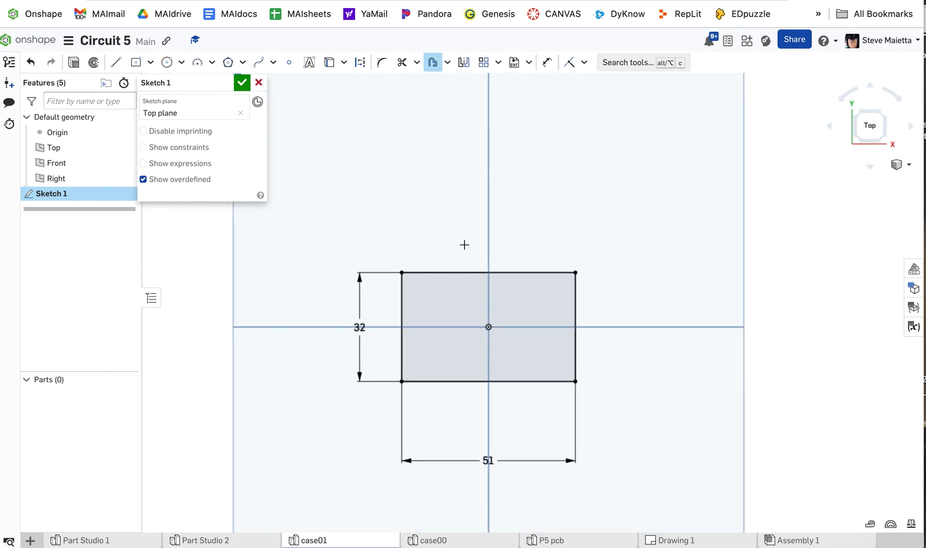
pyautogui.click(458, 271)
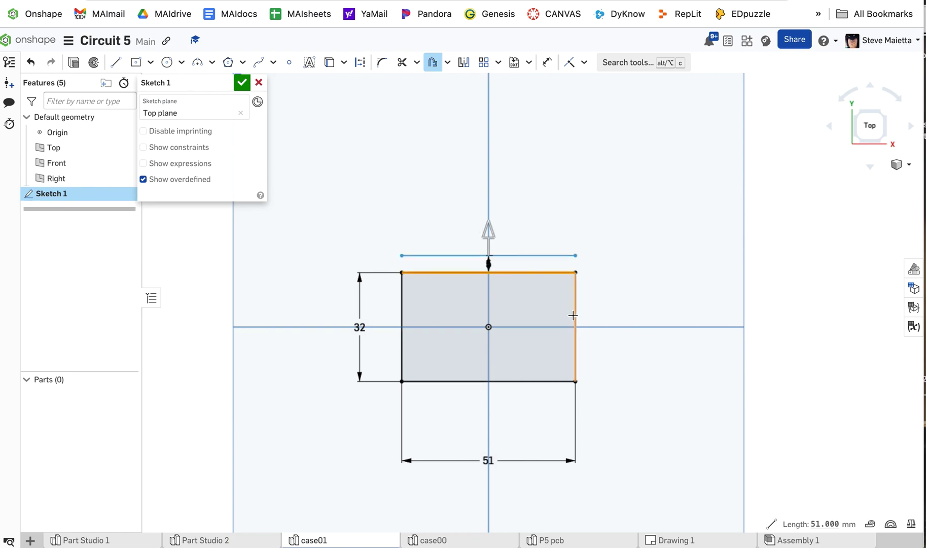
pyautogui.click(575, 315)
pyautogui.click(401, 325)
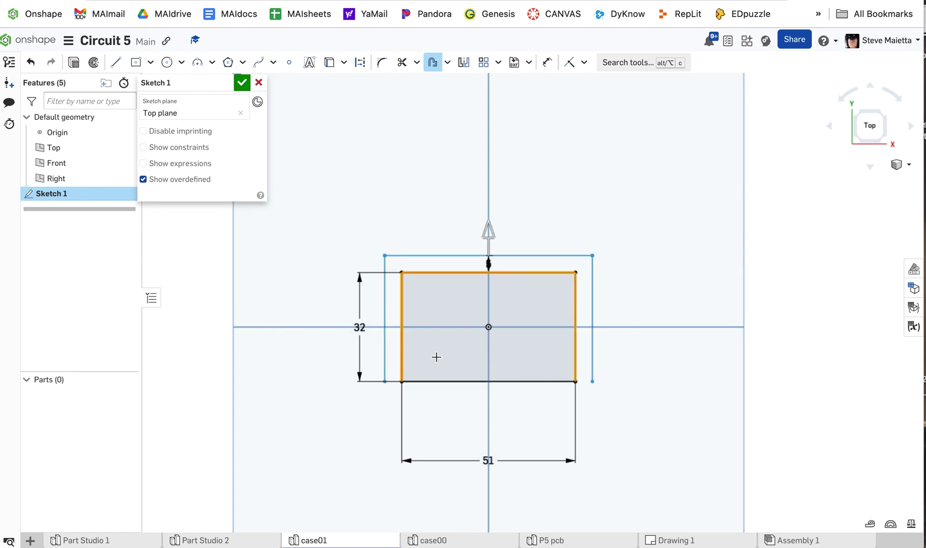
pyautogui.click(443, 380)
pyautogui.click(611, 288)
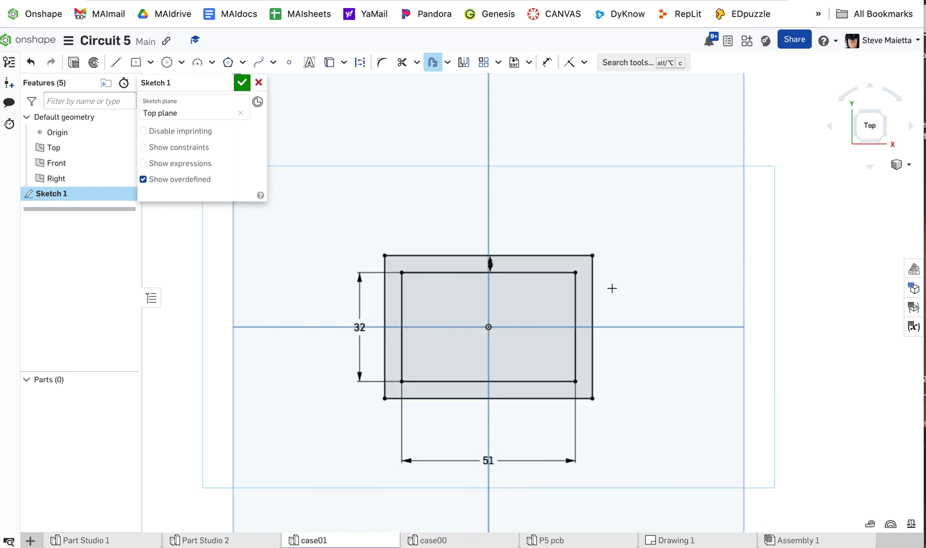
pyautogui.write('3')
pyautogui.press('Return')
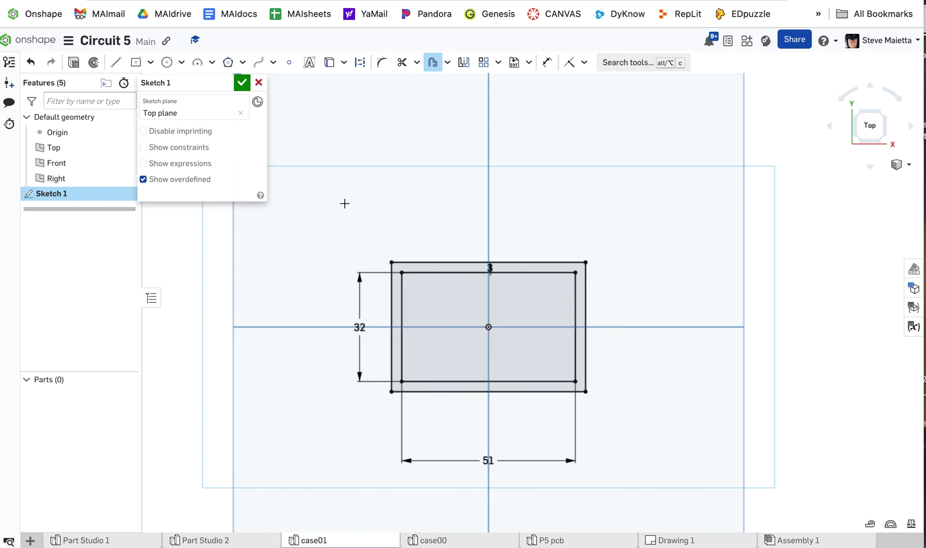
# - Rename the current sketch as walls
pyautogui.moveTo(326, 183); pyautogui.dragTo(324, 145, button='right')
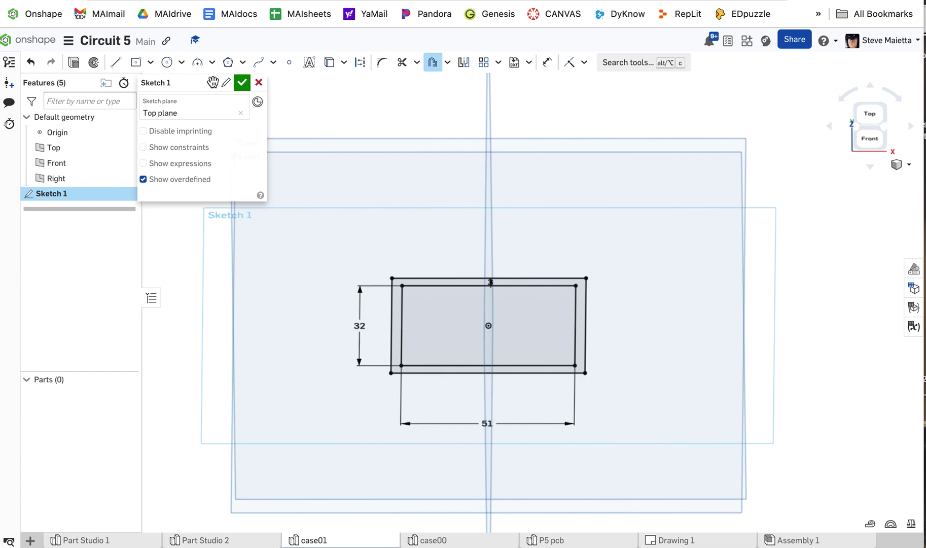
pyautogui.click(225, 83)
pyautogui.write('walls')
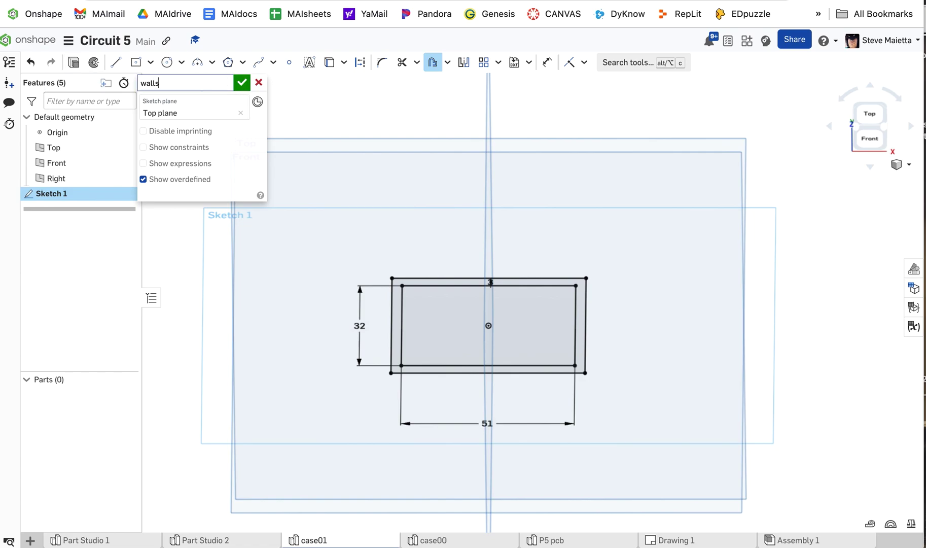
pyautogui.press('Return')
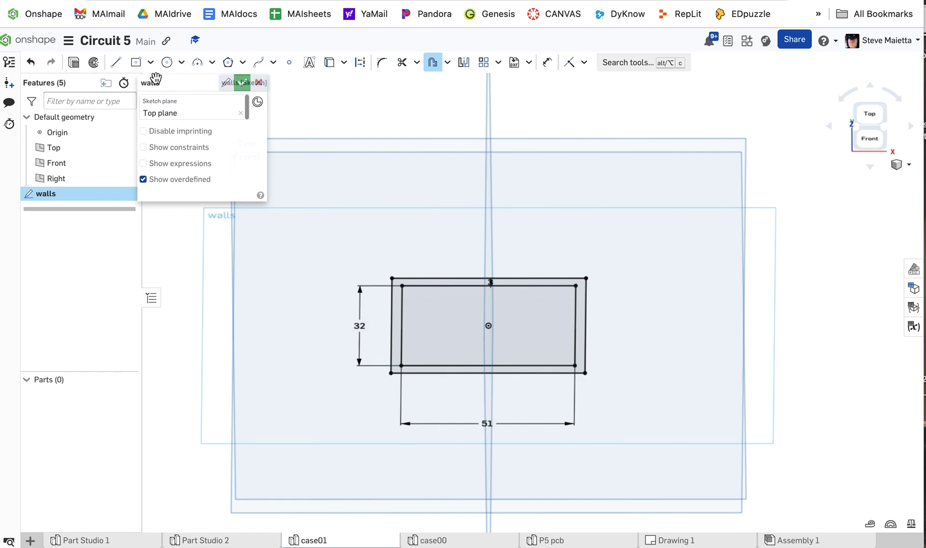
# - Extrude the border region between the two rectangles as a new solid, 3.1 mm deep
pyautogui.click(73, 62)
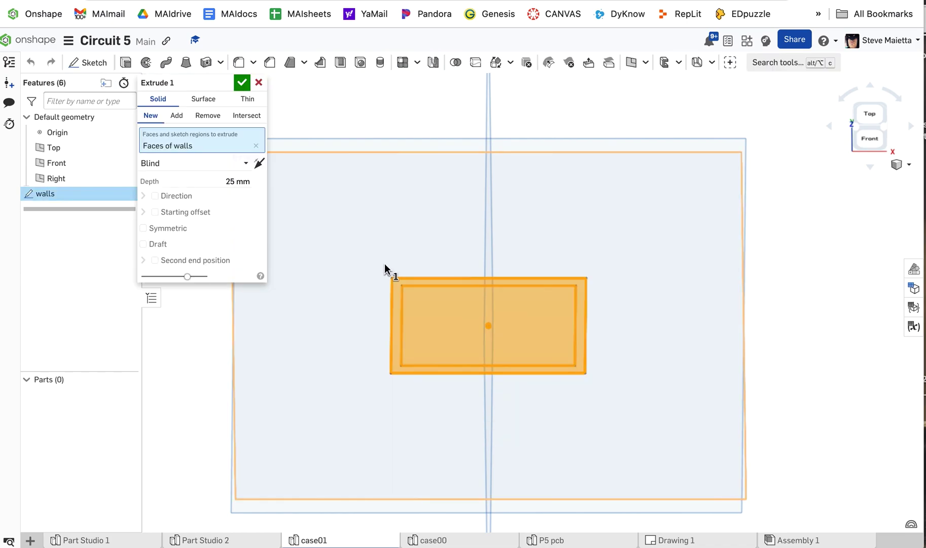
pyautogui.click(222, 177)
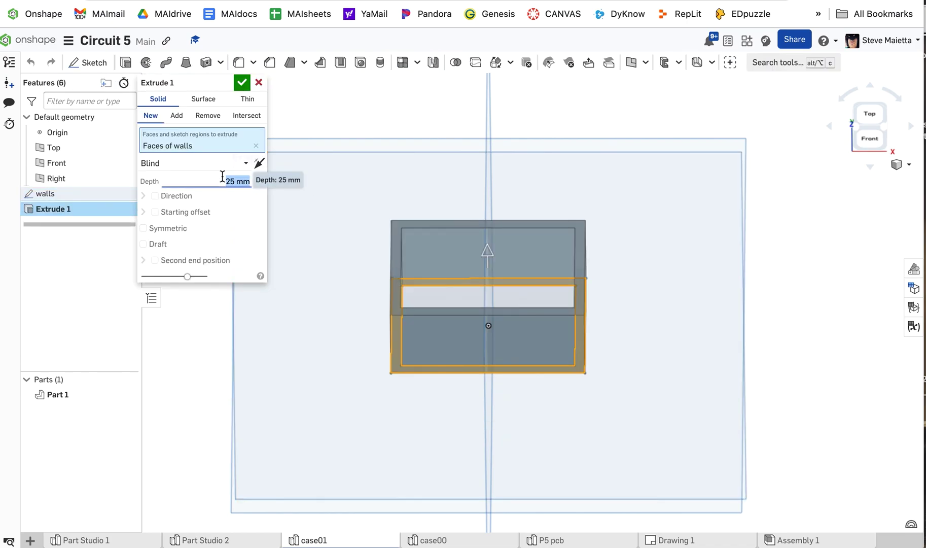
pyautogui.write('3.1')
pyautogui.click(241, 83)
# - Hide the default planes and start a sketch on the underside face of the wall frame
pyautogui.moveTo(331, 260)
pyautogui.mouseDown(button='right')
pyautogui.moveTo(320, 217)
pyautogui.moveTo(323, 252)
pyautogui.moveTo(320, 217)
pyautogui.moveTo(331, 252)
pyautogui.mouseUp(button='right')
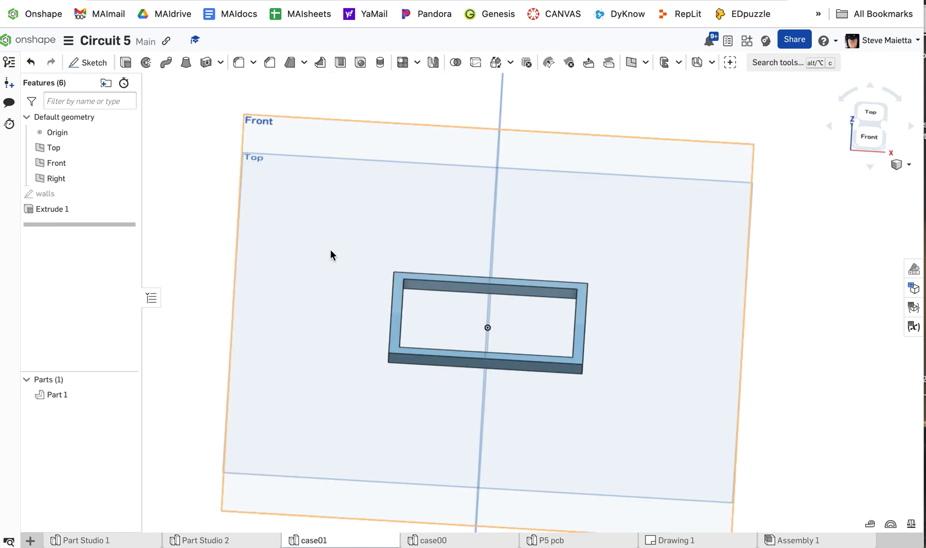
pyautogui.press('p')
pyautogui.moveTo(312, 321); pyautogui.dragTo(404, 254, button='right')
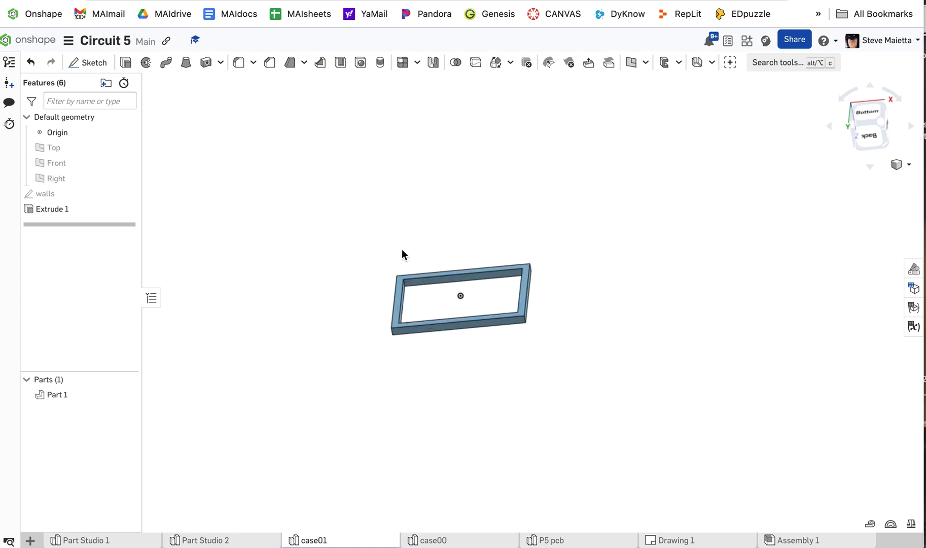
pyautogui.scroll(3, 403, 254)
pyautogui.click(393, 337)
pyautogui.click(393, 337)
pyautogui.click(393, 338)
pyautogui.hotkey('shift', 's')
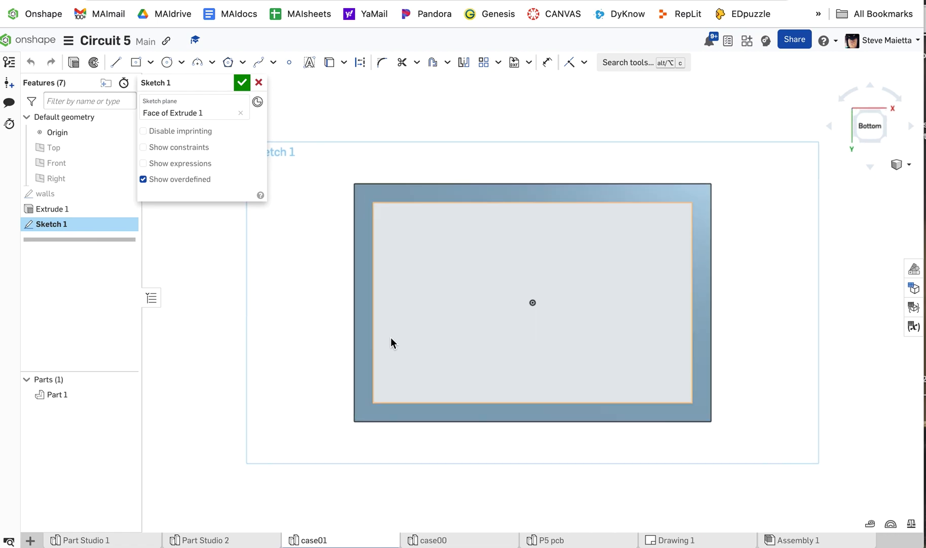
# - Sketch a corner rectangle matching the frame's outer outline, from one outer corner to the opposite one
pyautogui.press('g')
pyautogui.click(353, 184)
pyautogui.click(711, 422)
# - Extrude the whole rectangle outward 1.6 mm from the underside, adding it to the wall frame as a floor
pyautogui.click(66, 59)
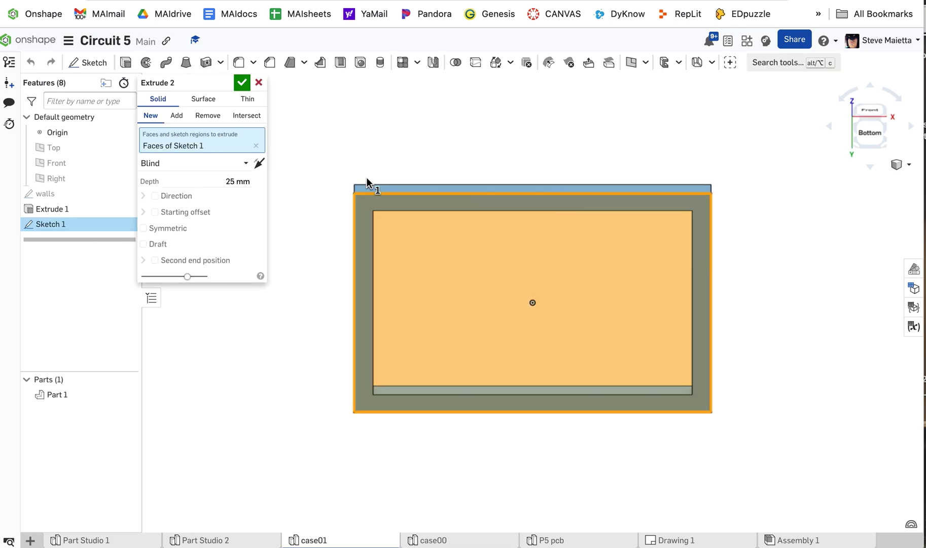
pyautogui.moveTo(367, 174); pyautogui.dragTo(363, 217, button='right')
pyautogui.click(216, 173)
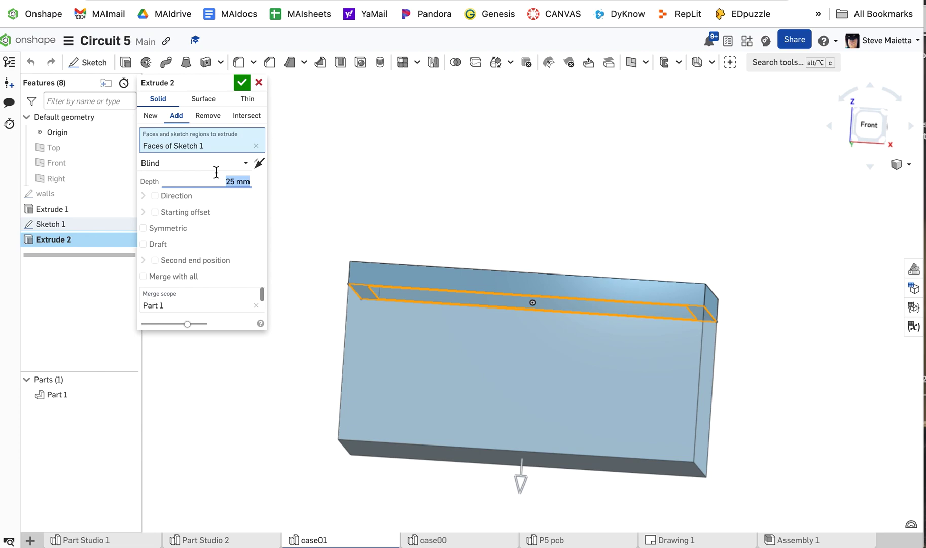
pyautogui.write('1.6')
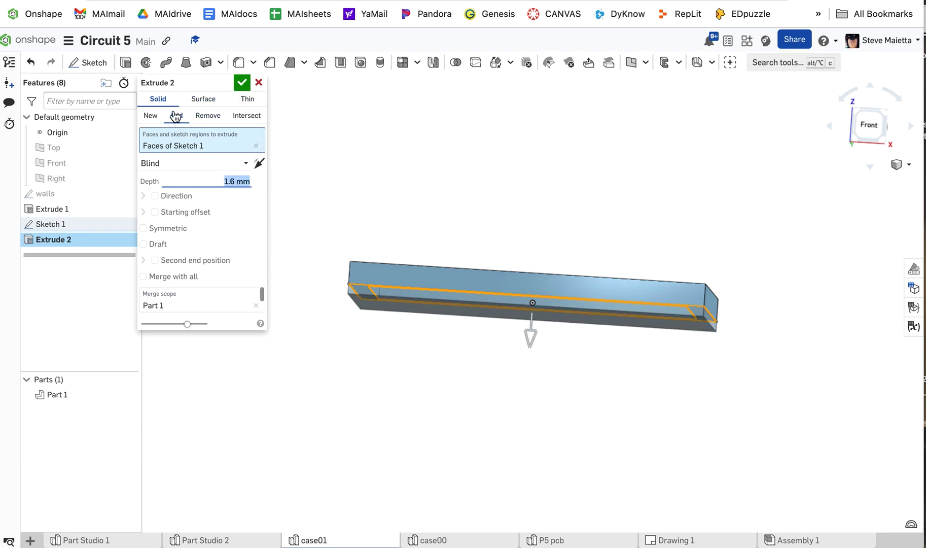
pyautogui.click(239, 86)
# - Start a new sketch on the case's inner floor face
pyautogui.hotkey('shift', '7')
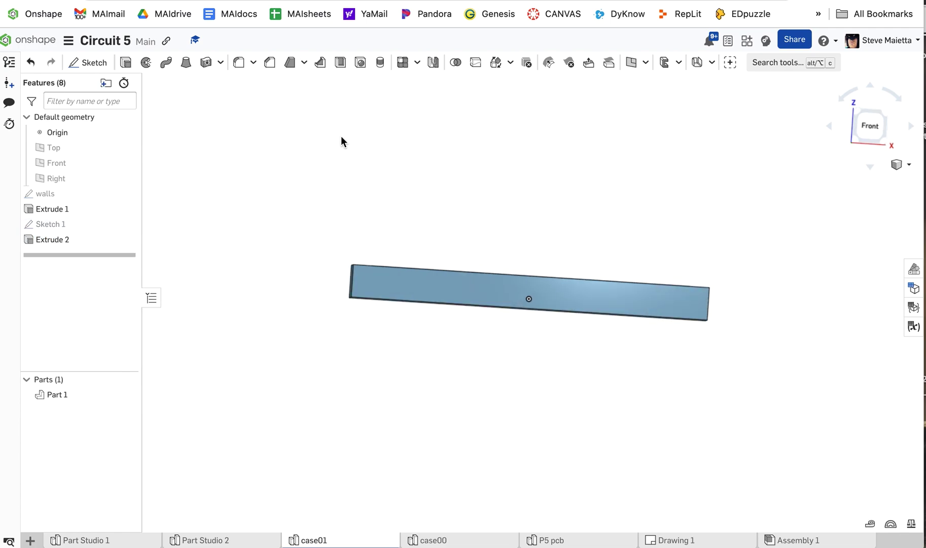
pyautogui.hotkey('shift', '5')
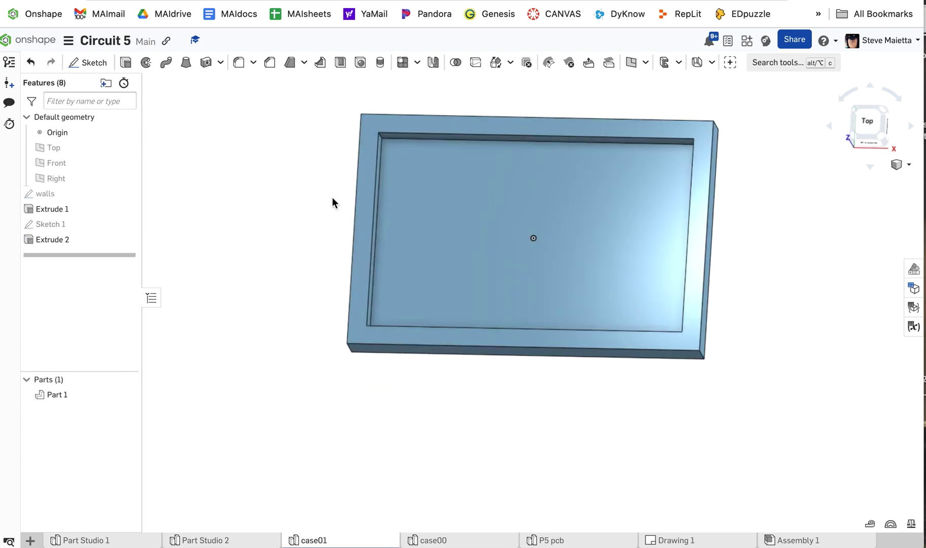
pyautogui.click(459, 219)
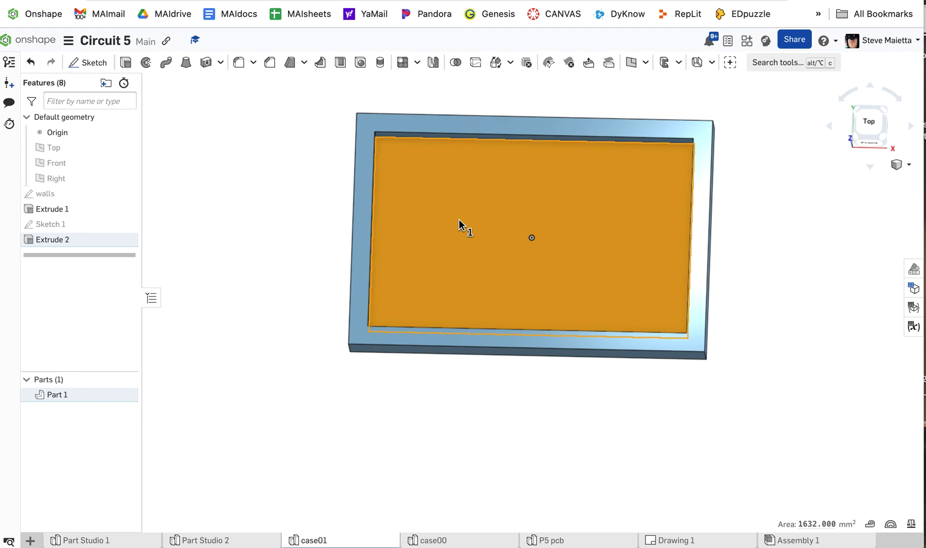
pyautogui.hotkey('shift', 's')
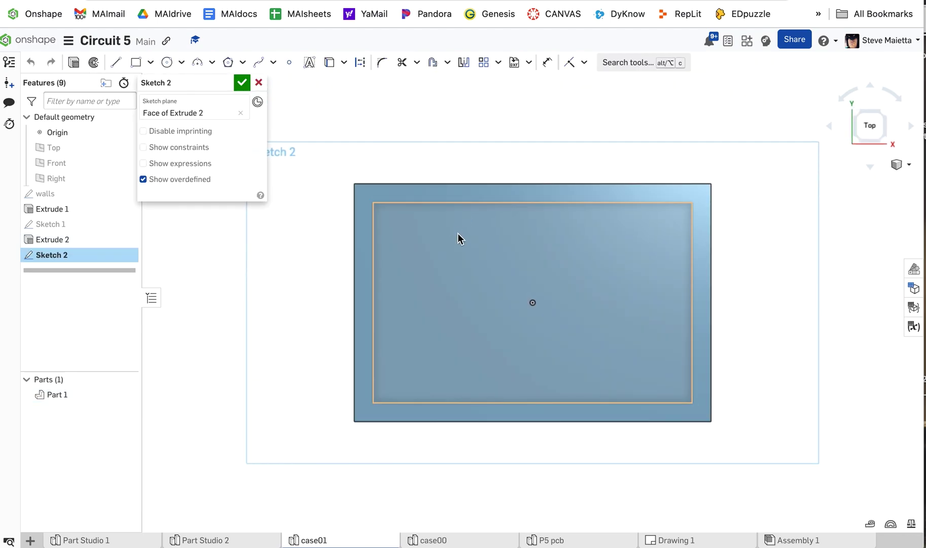
# - Sketch two 3.1 mm diameter circles on the floor, one near each upper corner of the cavity
pyautogui.press('c')
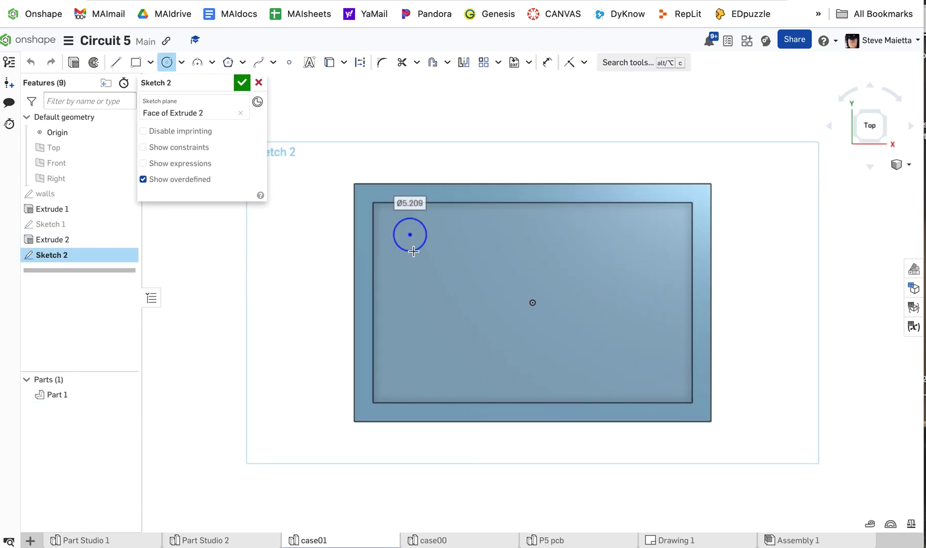
pyautogui.write('3.1')
pyautogui.press('Return')
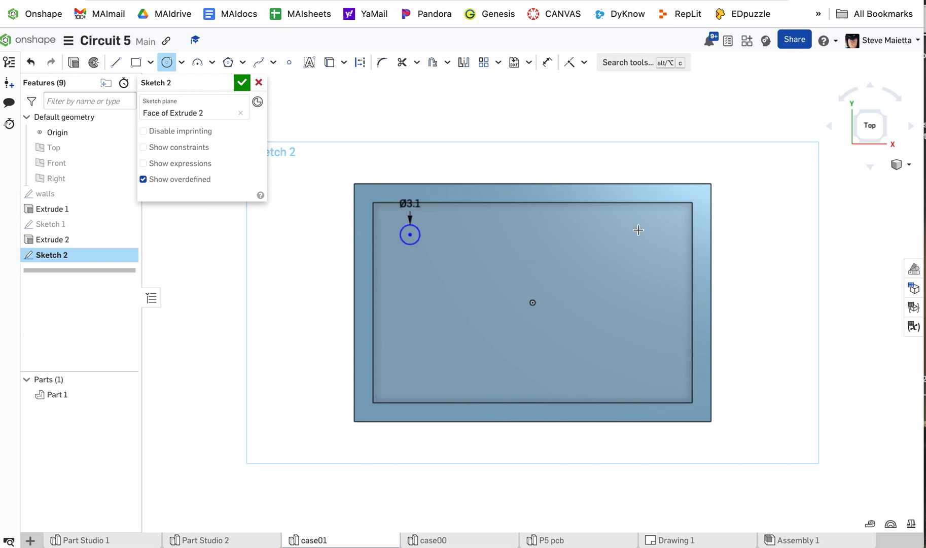
pyautogui.click(658, 228)
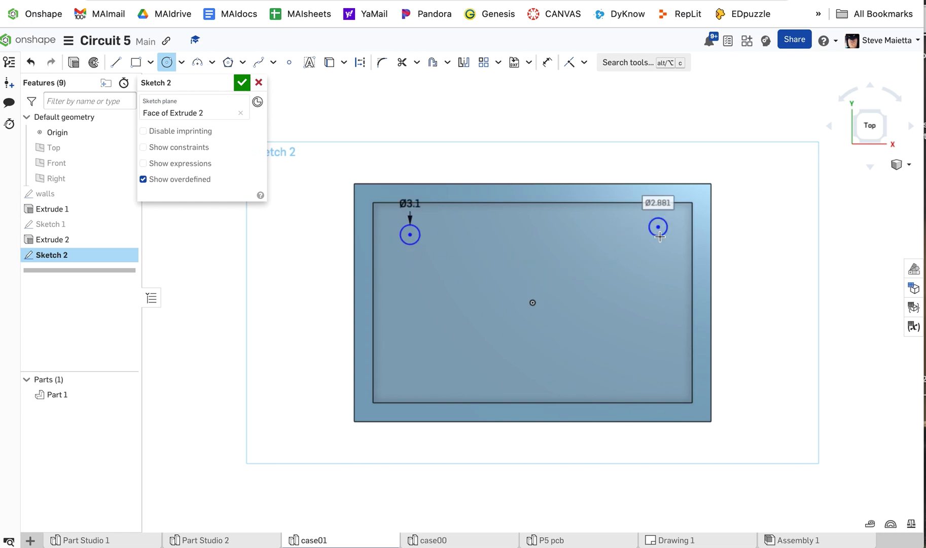
pyautogui.write('3.1')
pyautogui.press('Return')
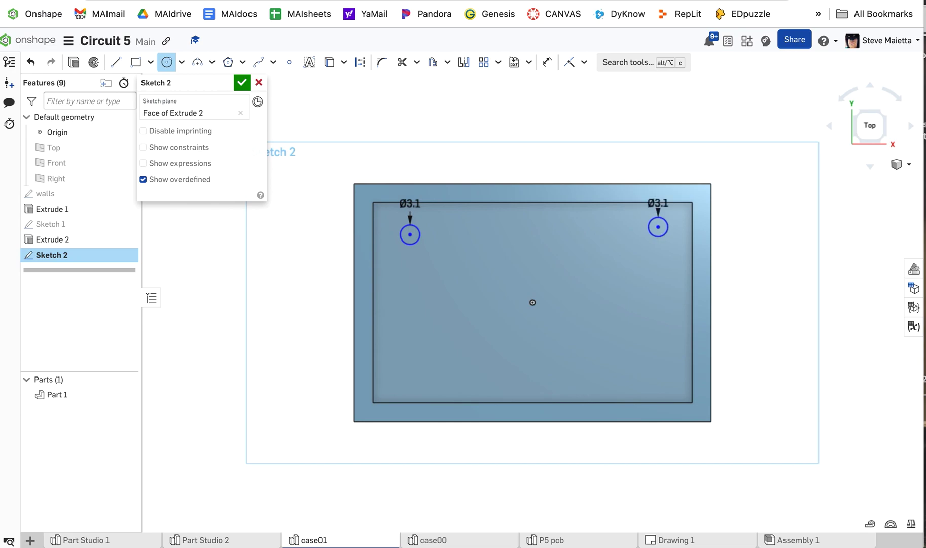
# - Dimension the circle centers vertically from the origin, 10 mm for the left circle and 13 mm for the right one
pyautogui.press('u')
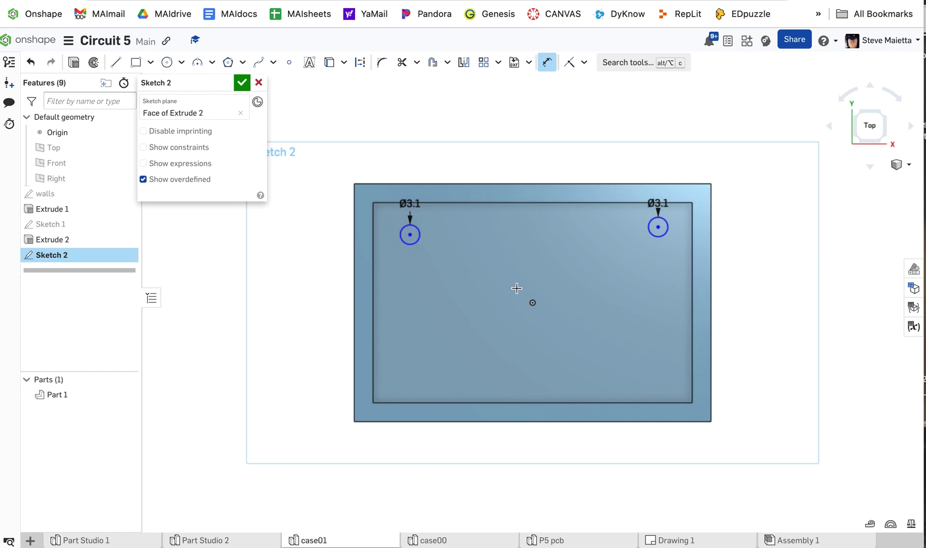
pyautogui.click(529, 300)
pyautogui.click(397, 274)
pyautogui.write('10')
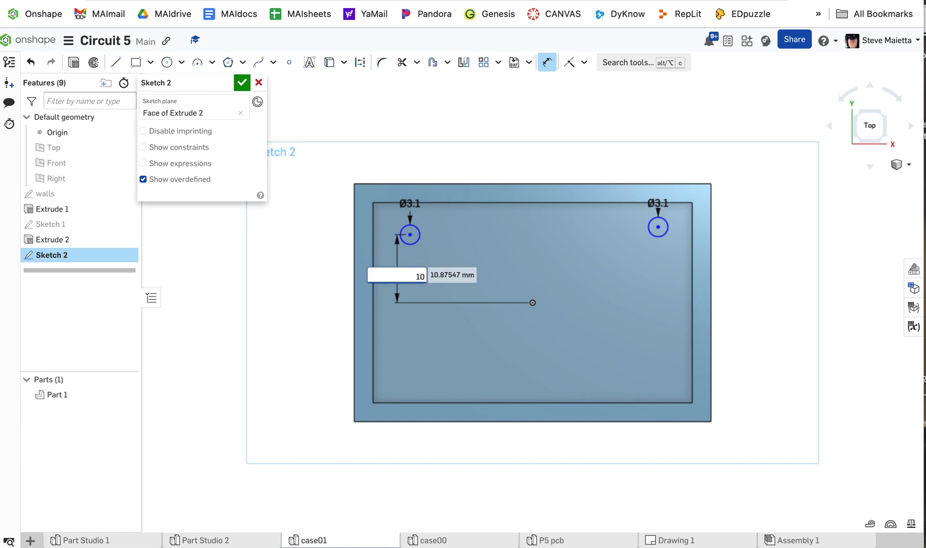
pyautogui.press('Return')
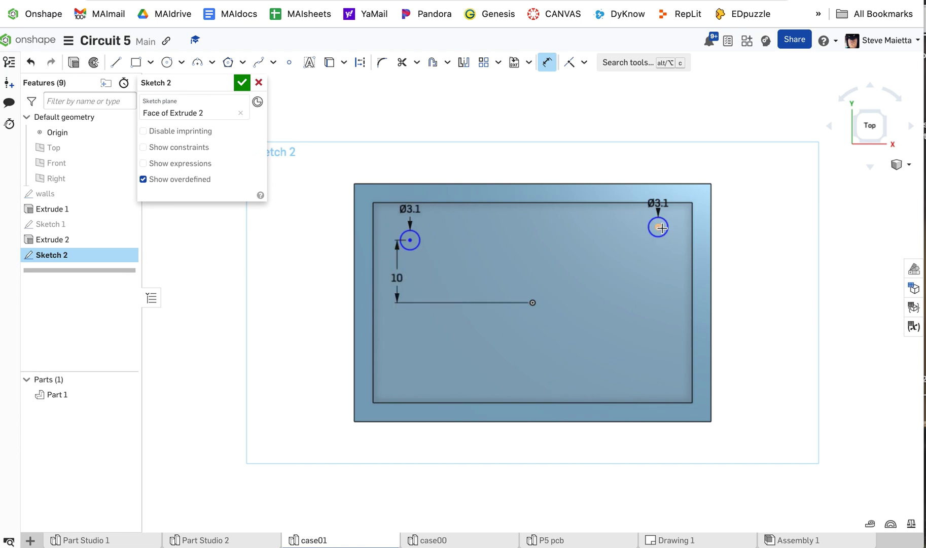
pyautogui.click(528, 302)
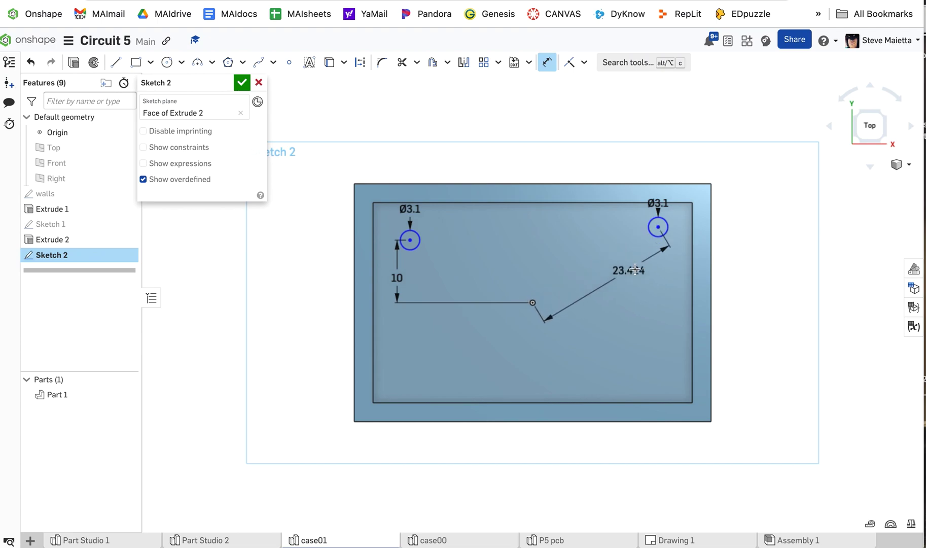
pyautogui.click(664, 274)
pyautogui.write('13')
pyautogui.press('Return')
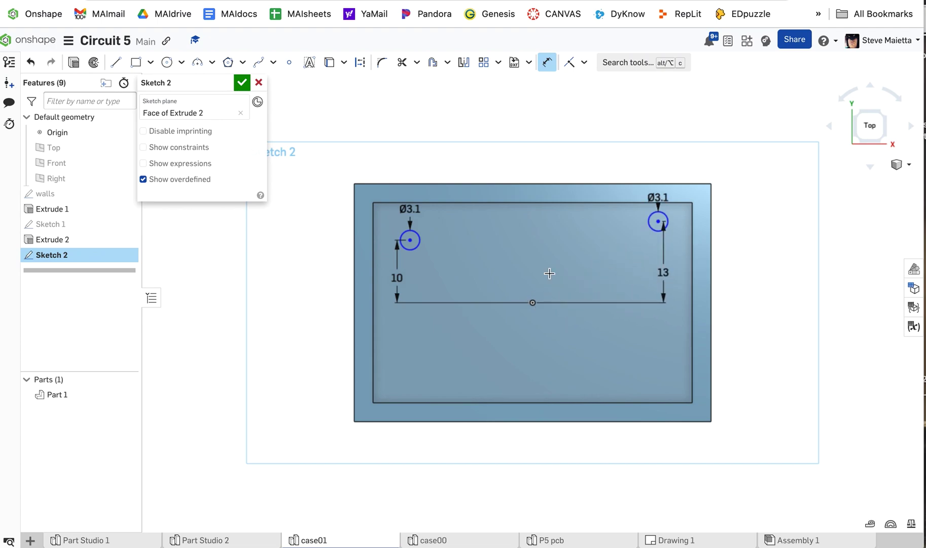
# - Move the two vertical dimensions inward so they sit between the circles
pyautogui.press('Escape')
pyautogui.moveTo(398, 277); pyautogui.dragTo(453, 271)
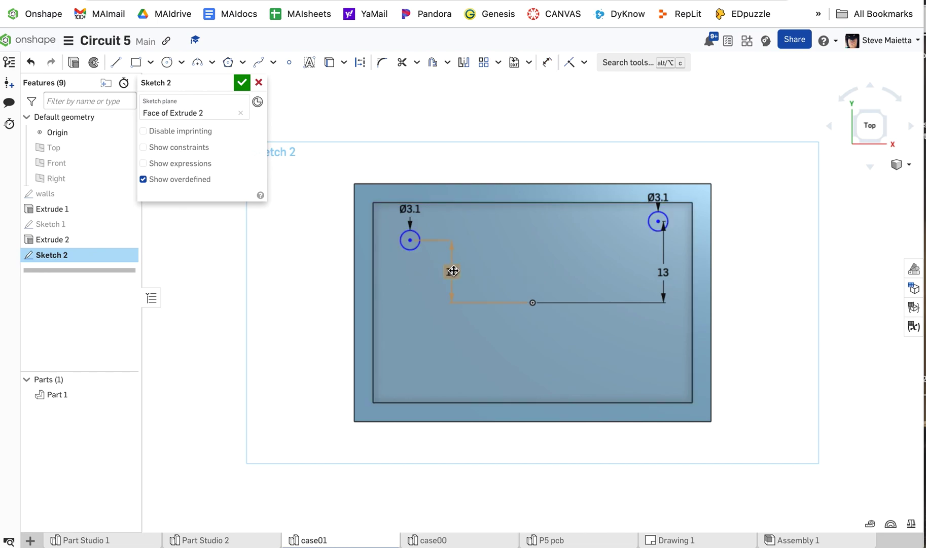
pyautogui.moveTo(663, 273); pyautogui.dragTo(627, 274)
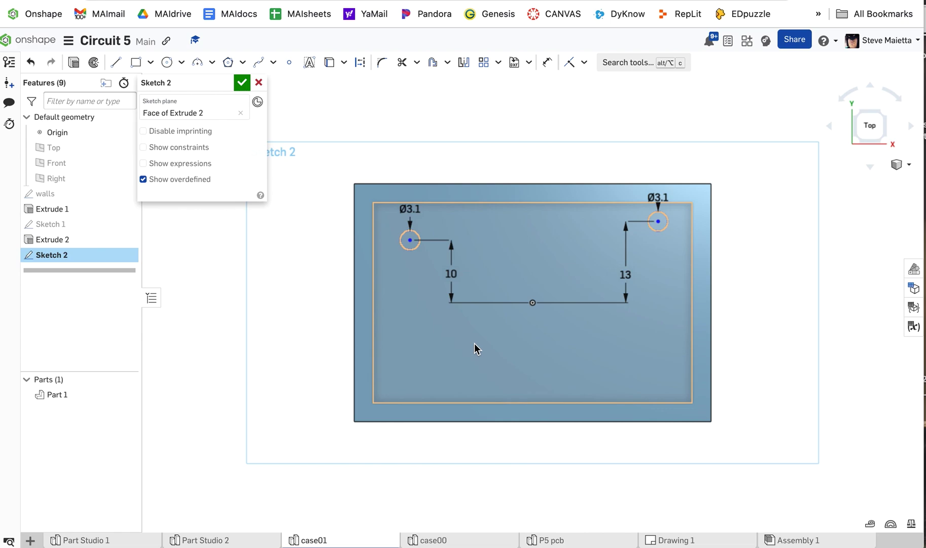
# - Dimension the left circle's center 5.5 mm from the cavity's left edge
pyautogui.press('u')
pyautogui.click(375, 252)
pyautogui.click(409, 240)
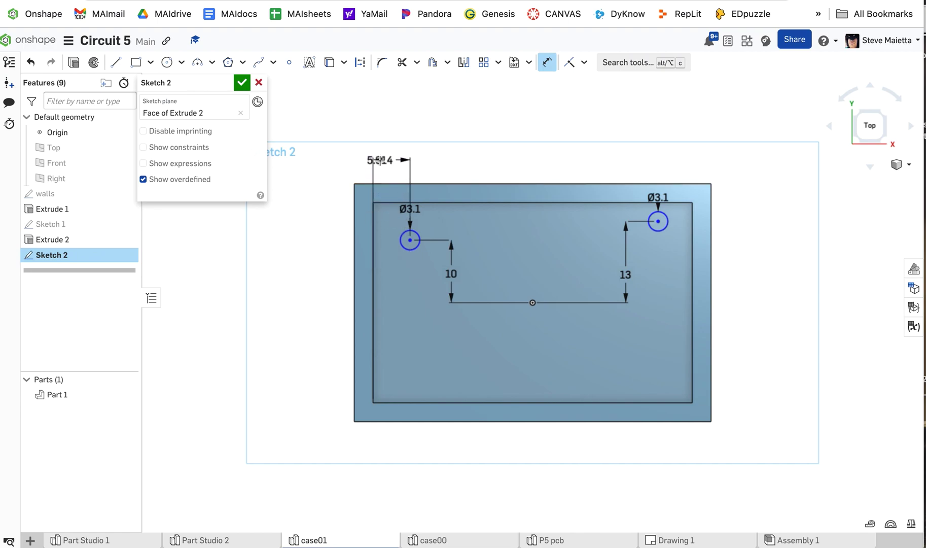
pyautogui.click(344, 161)
pyautogui.write('5')
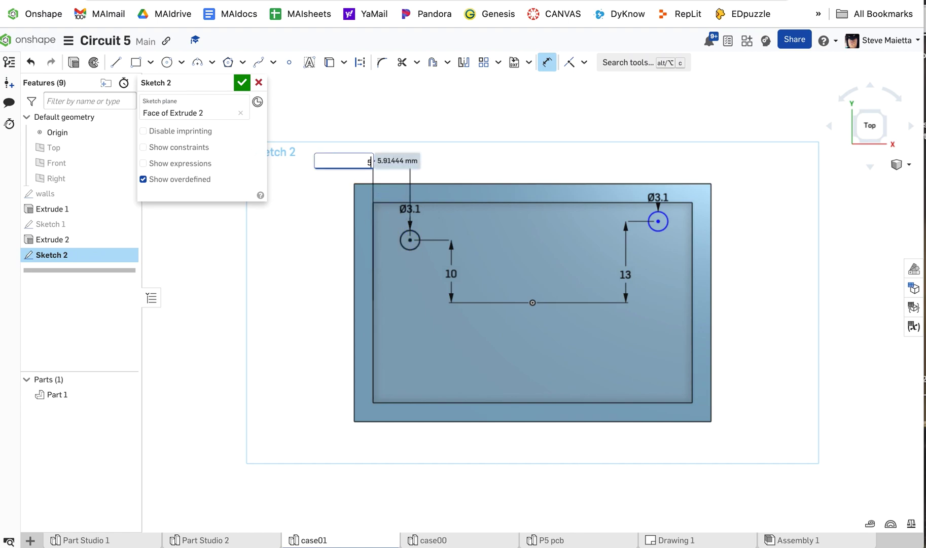
pyautogui.write('.5')
pyautogui.press('Return')
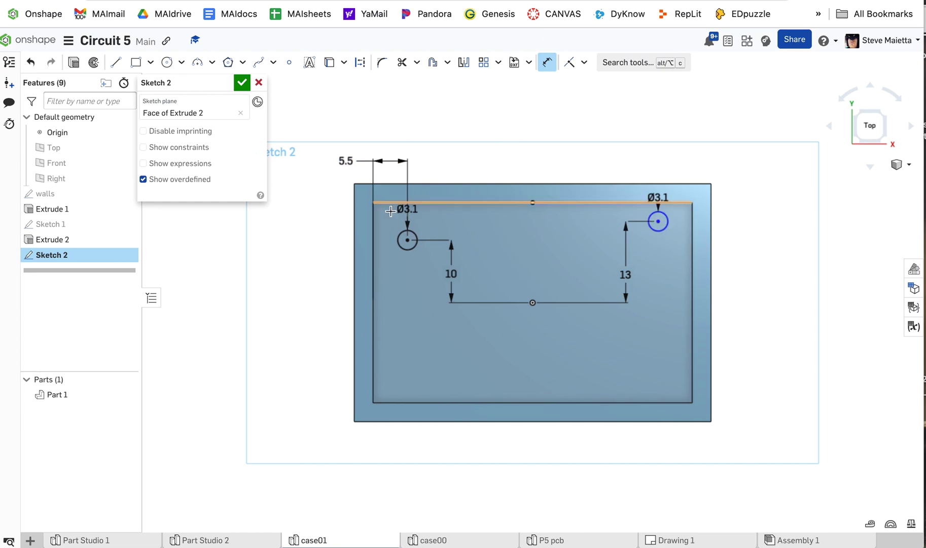
# - Dimension the right circle's center 45.5 mm from the cavity's left edge
pyautogui.click(373, 219)
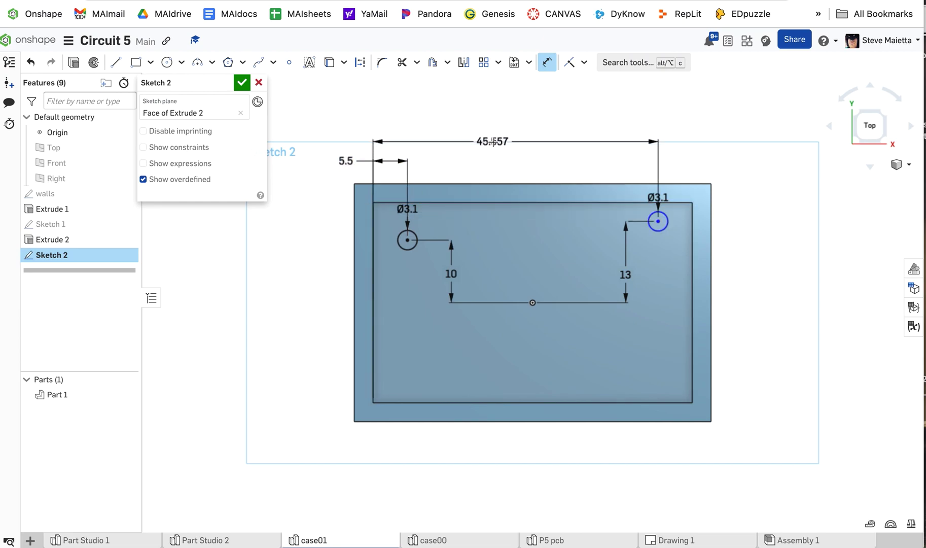
pyautogui.click(493, 151)
pyautogui.write('45')
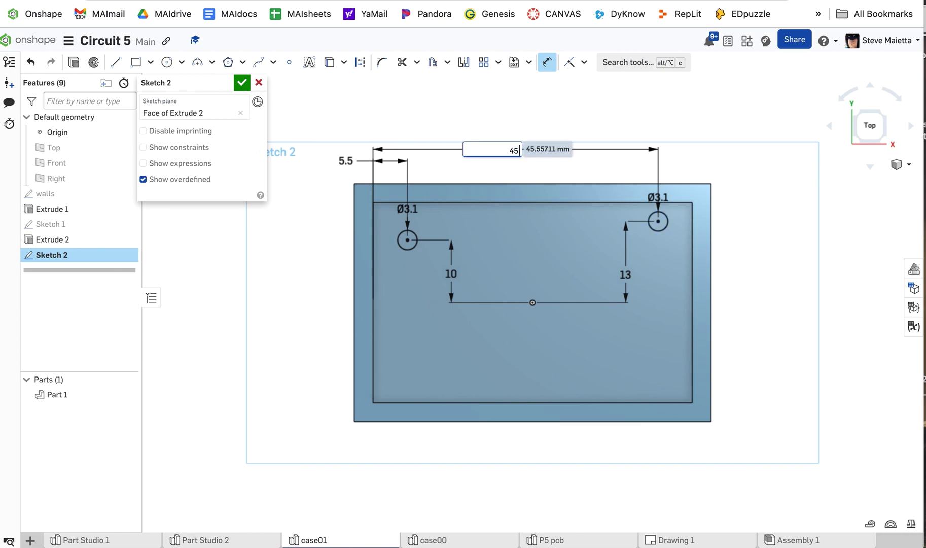
pyautogui.write('.5')
pyautogui.press('Return')
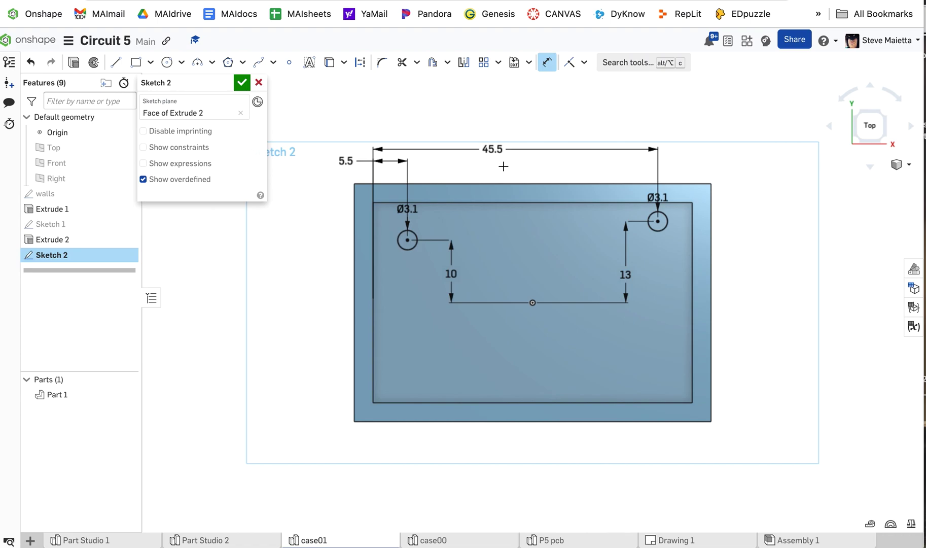
# - Show the default planes and mirror both circles across the Front plane
pyautogui.press('p')
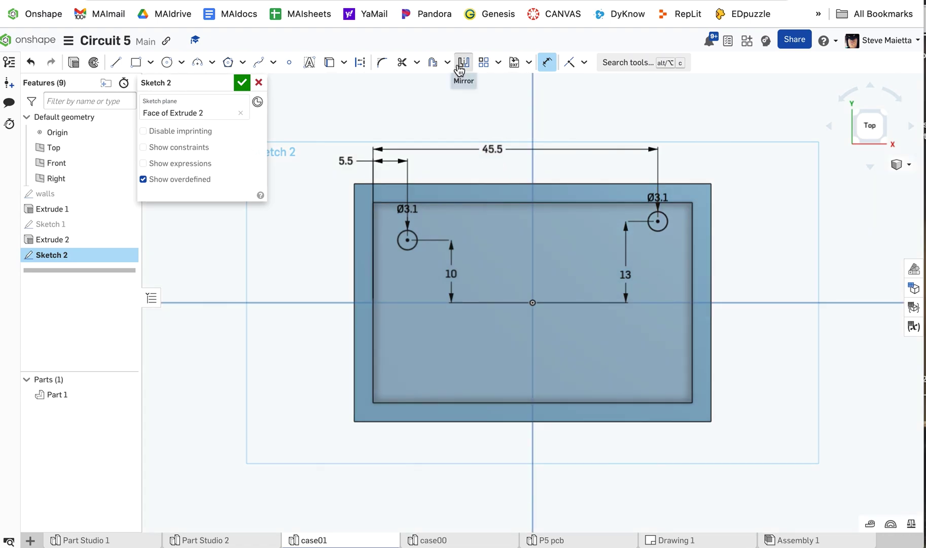
pyautogui.click(460, 68)
pyautogui.click(300, 303)
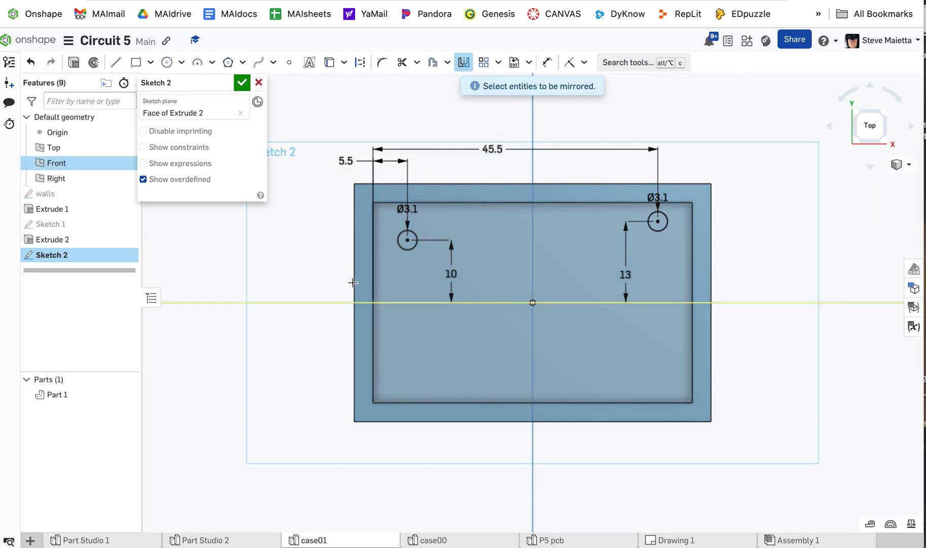
pyautogui.click(398, 247)
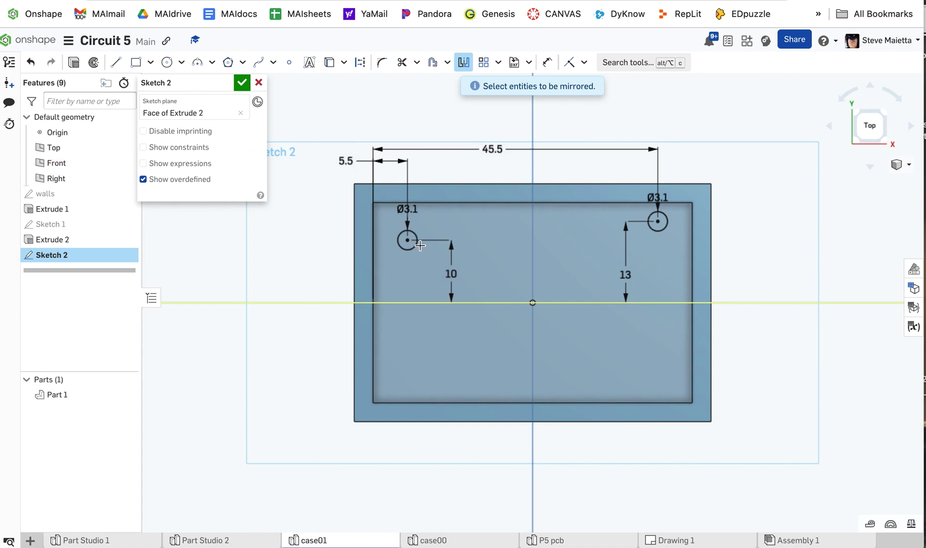
pyautogui.click(653, 231)
pyautogui.hotkey('shift', '1')
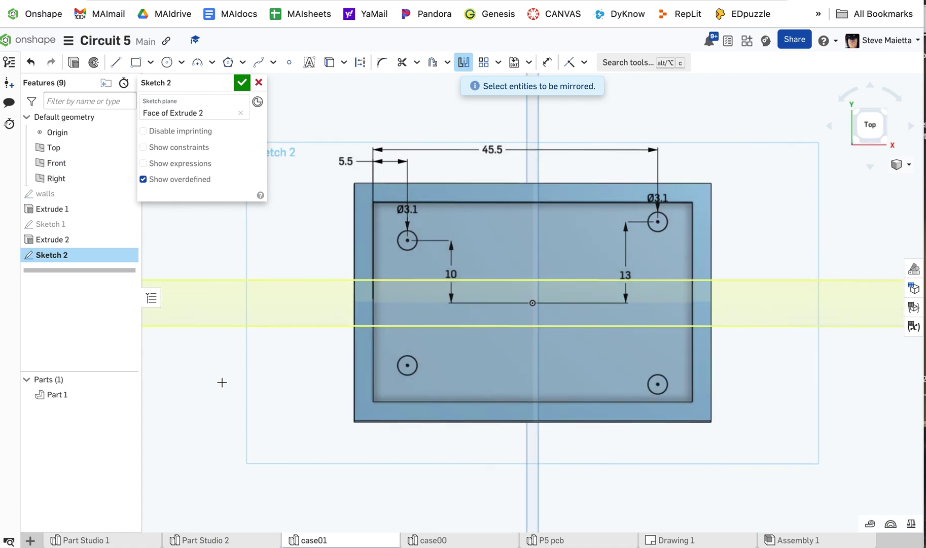
# - Rename the circle sketch as posts and finish it
pyautogui.moveTo(217, 341); pyautogui.dragTo(218, 365, button='right')
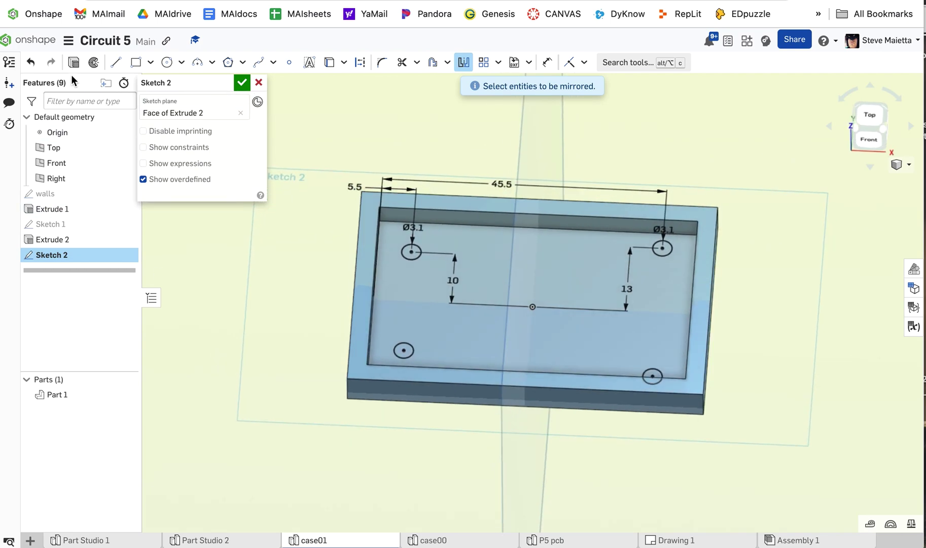
pyautogui.click(223, 84)
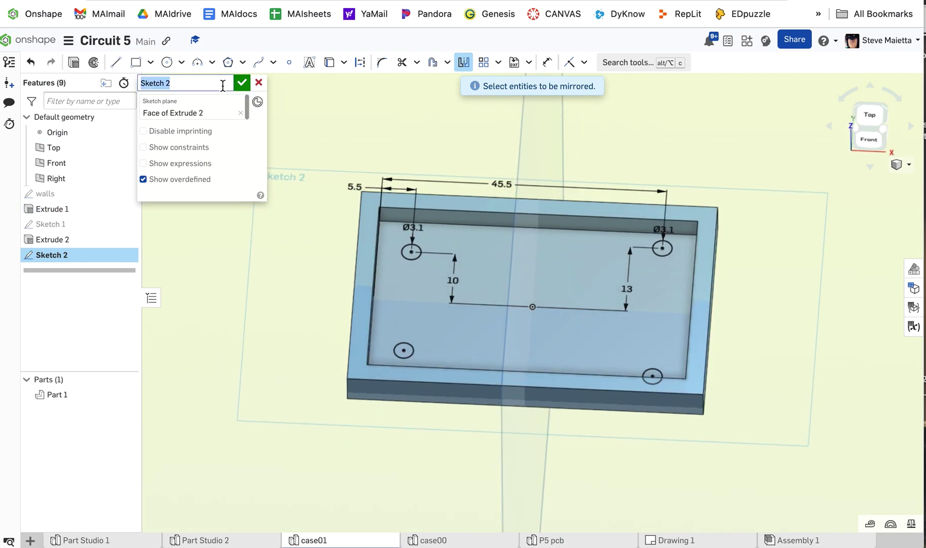
pyautogui.write('posts')
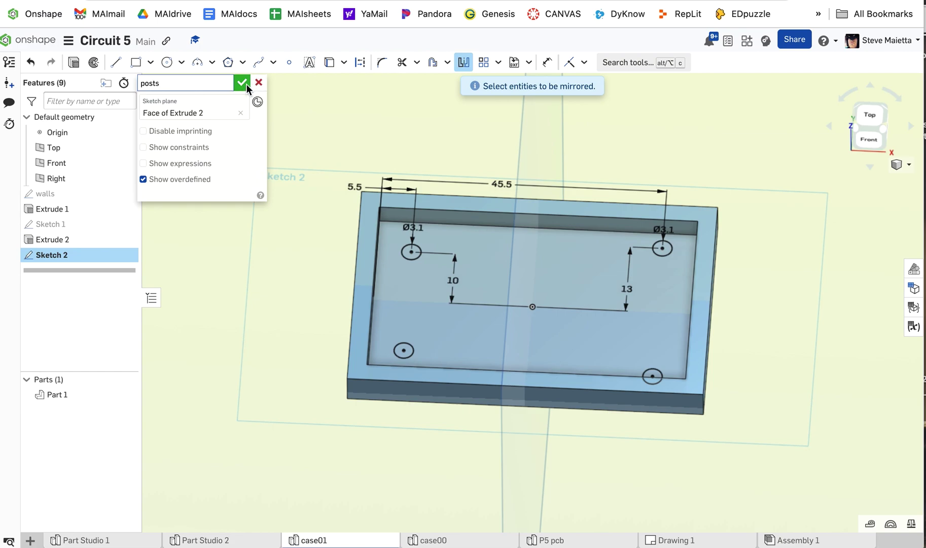
pyautogui.click(242, 84)
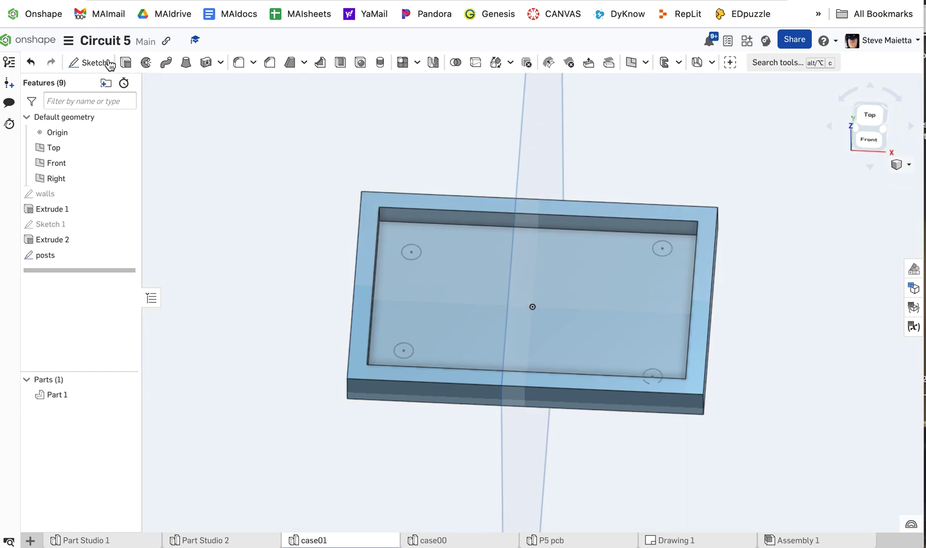
# - Extrude the four circles of the posts sketch upward 3.6 mm, adding them to the case
pyautogui.hotkey('shift', 'e')
pyautogui.click(40, 252)
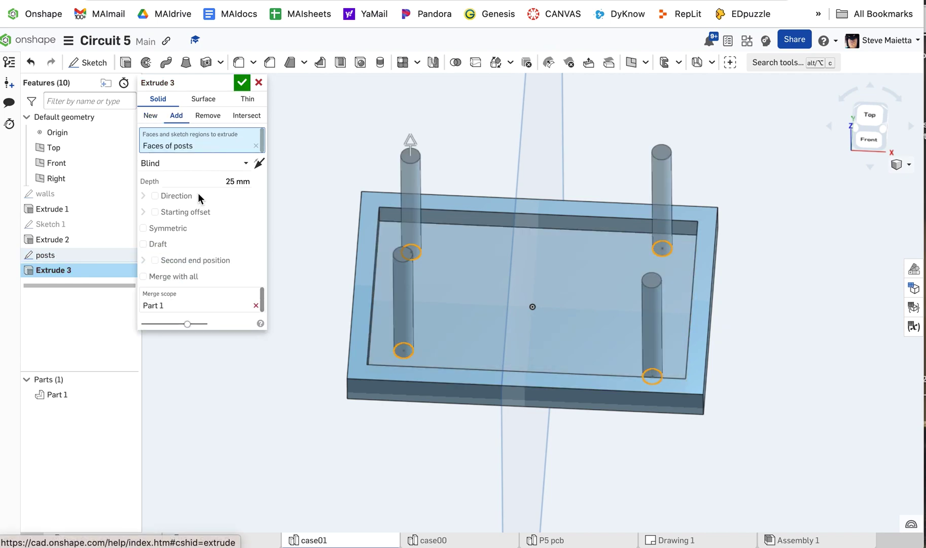
pyautogui.click(214, 178)
pyautogui.write('3')
pyautogui.press('Return')
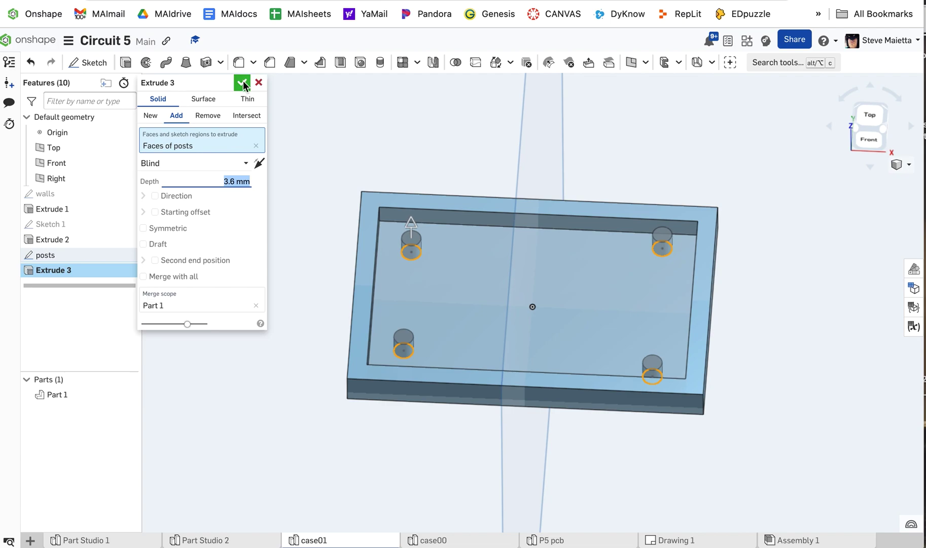
pyautogui.click(243, 81)
pyautogui.moveTo(197, 237); pyautogui.dragTo(222, 227, button='right')
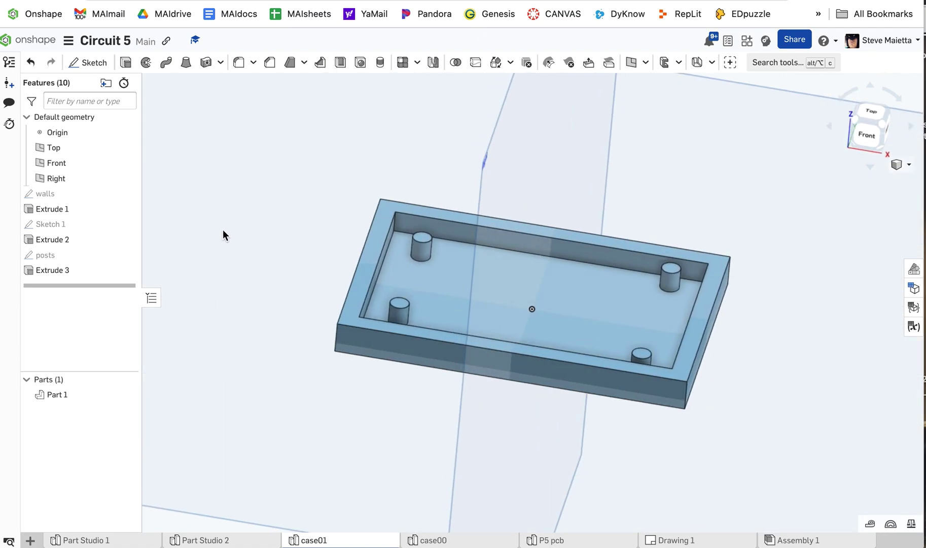